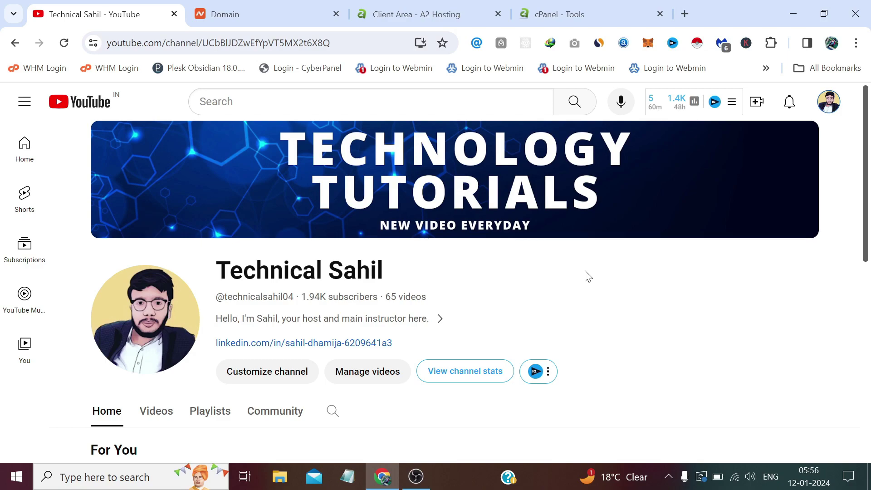
Step: Glance between the Namecheap and cPanel tabs, ending on the digitalsahil.com domain details page
click(267, 9)
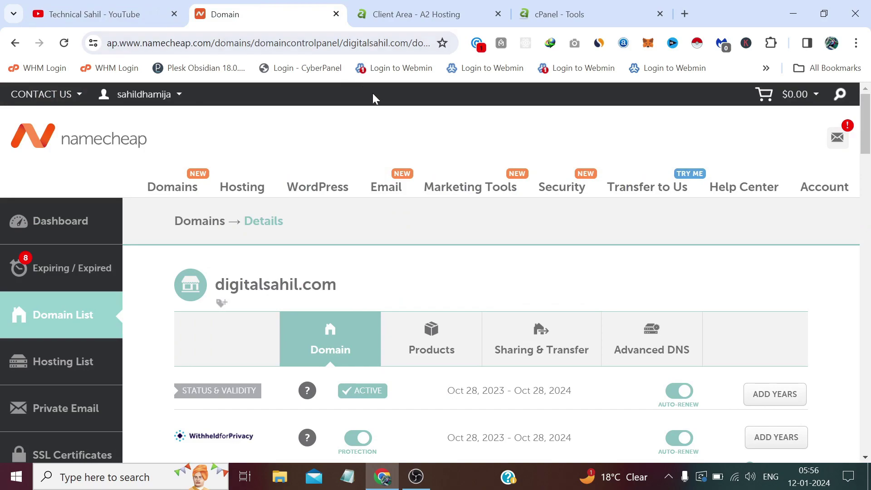
click(545, 6)
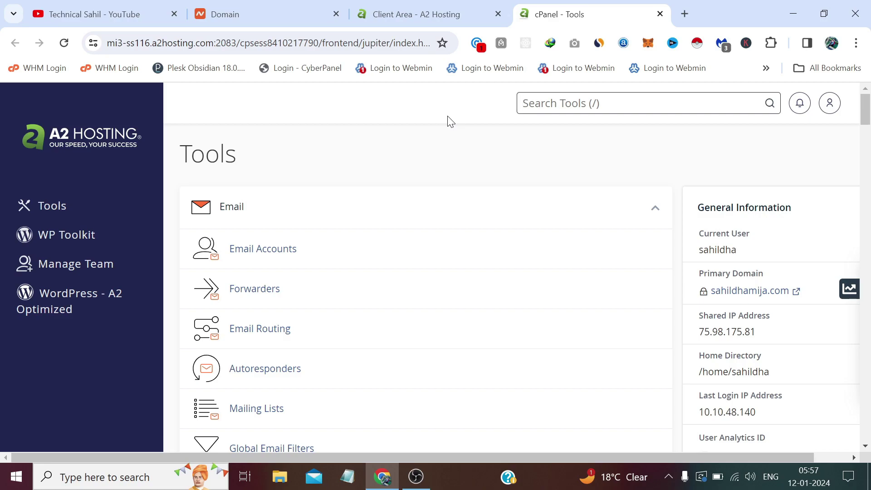
click(292, 11)
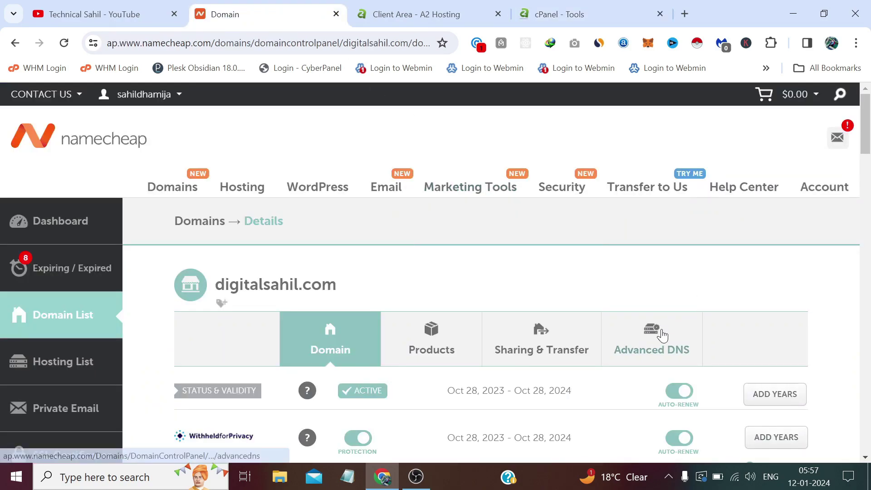
Step: Open Advanced DNS for digitalsahil.com and bring the Host Records table of five A records into view
click(661, 329)
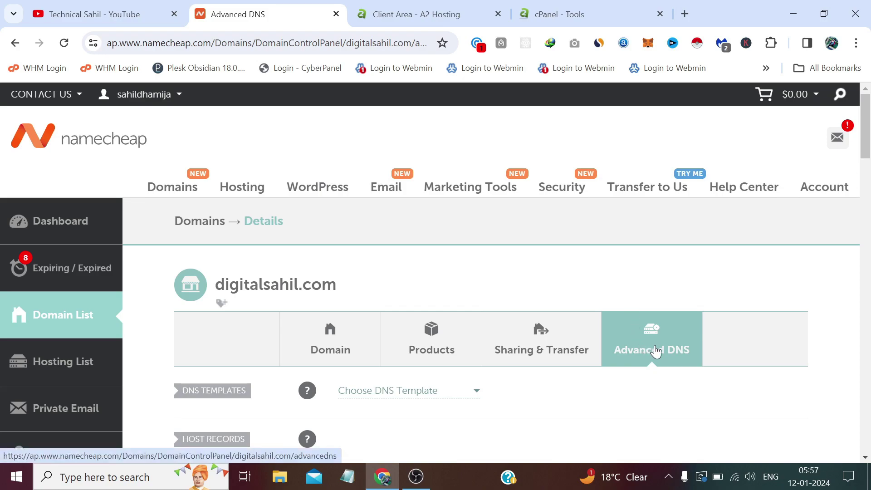
scroll(649, 349, down, 5)
scroll(648, 276, down, 5)
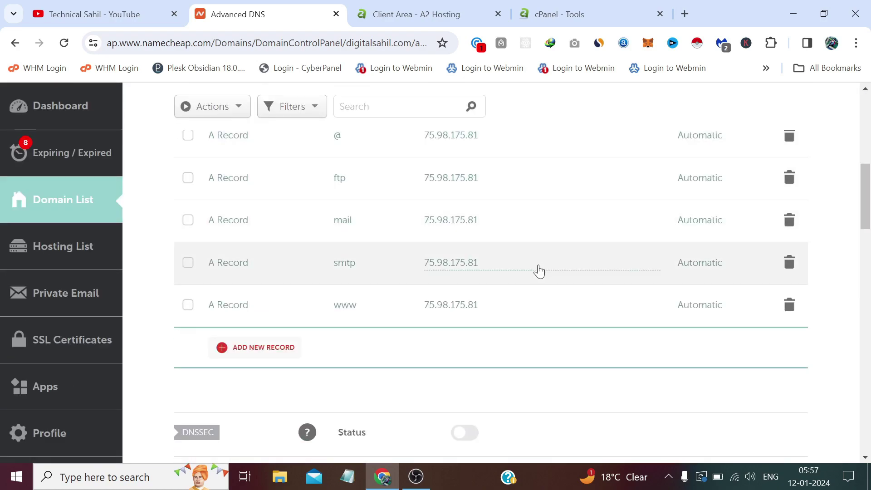
scroll(538, 270, up, 4)
scroll(457, 258, down, 2)
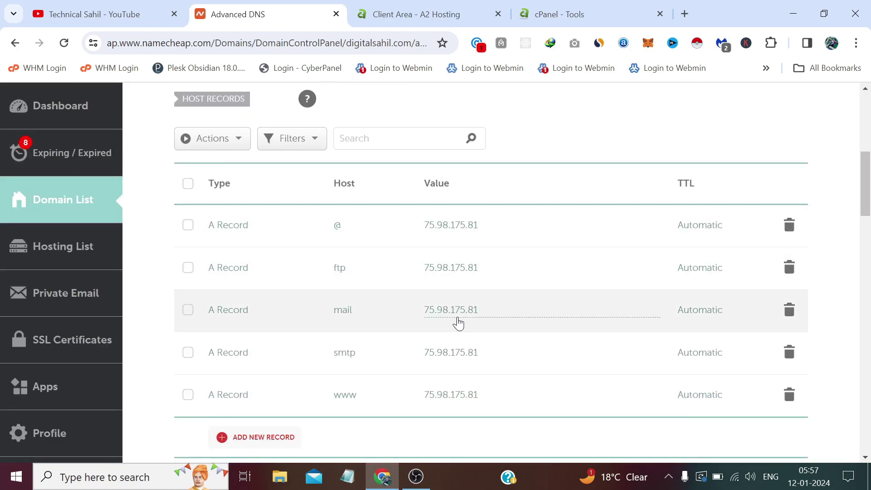
click(569, 10)
click(327, 8)
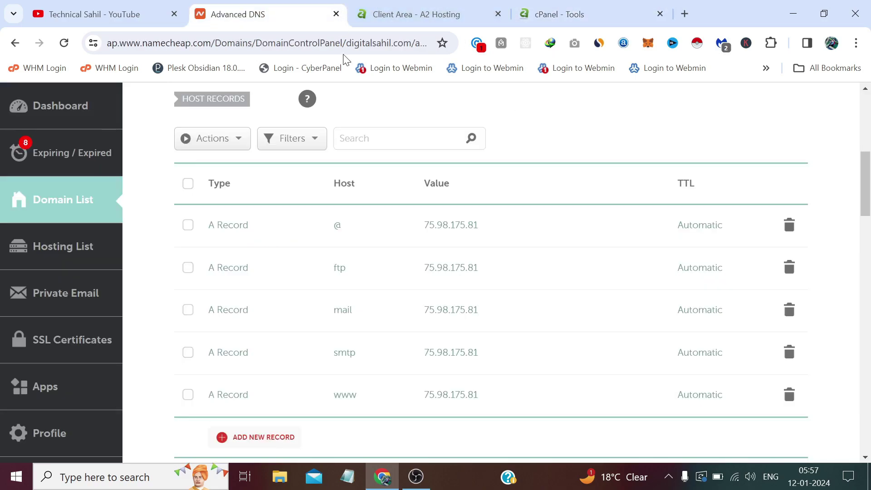
scroll(336, 333, down, 2)
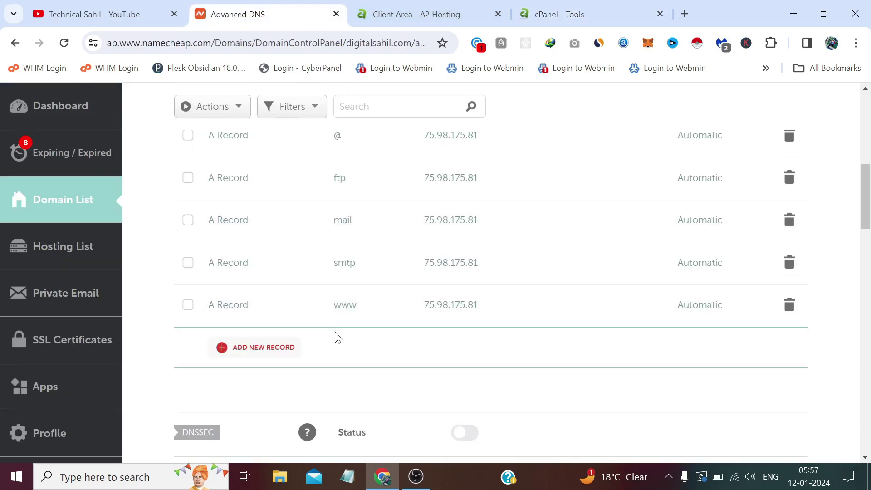
Step: Add a new A Record row with host 'mohit'
click(281, 348)
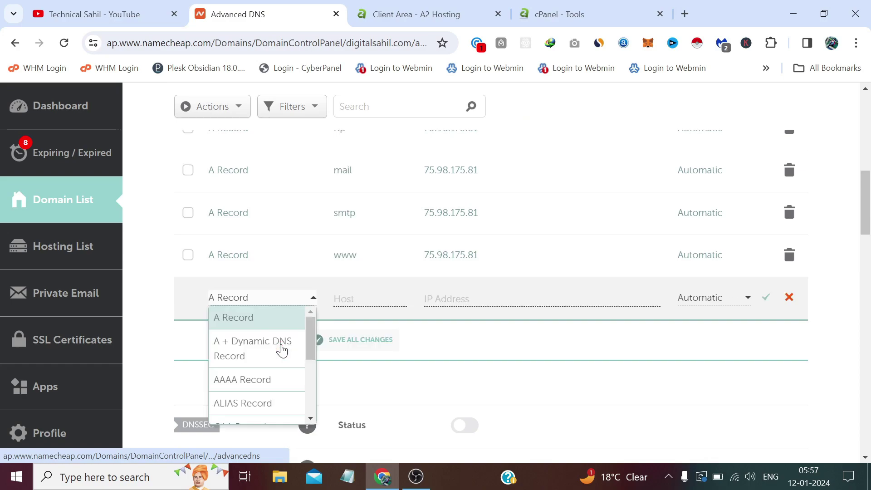
click(252, 321)
click(335, 298)
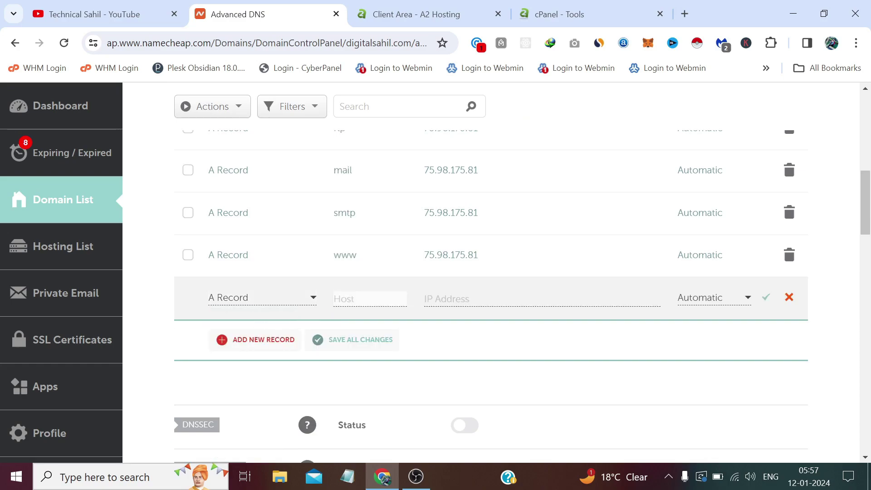
text(mohit)
Step: Copy the shared IP address 75.98.175.81 from the cPanel page
click(536, 22)
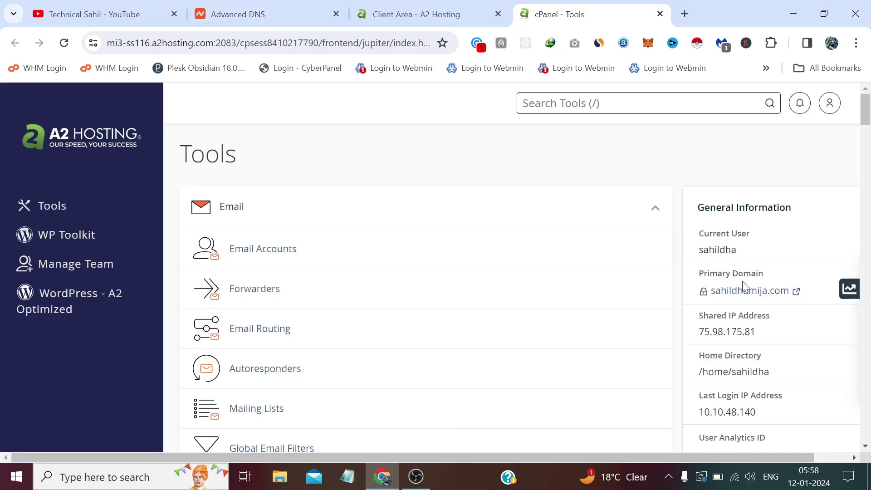
drag(755, 331, 698, 331)
right_click(701, 331)
click(624, 153)
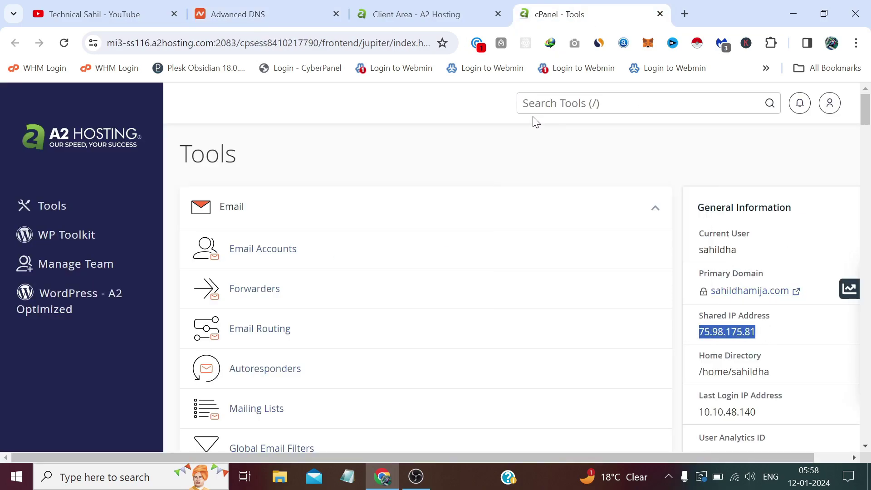
click(301, 10)
right_click(515, 295)
key(Escape)
click(499, 298)
right_click(499, 299)
click(532, 158)
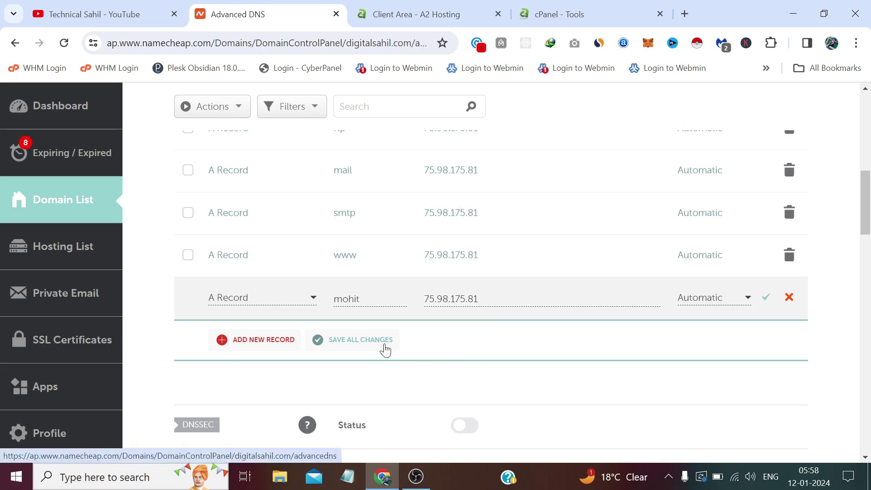
click(384, 349)
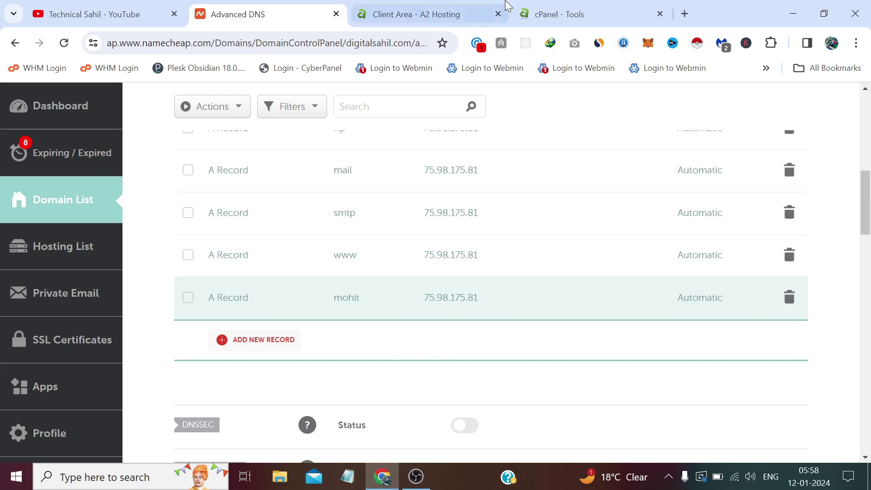
Step: Search cPanel tools for 'subd' and open the Domains page
click(554, 7)
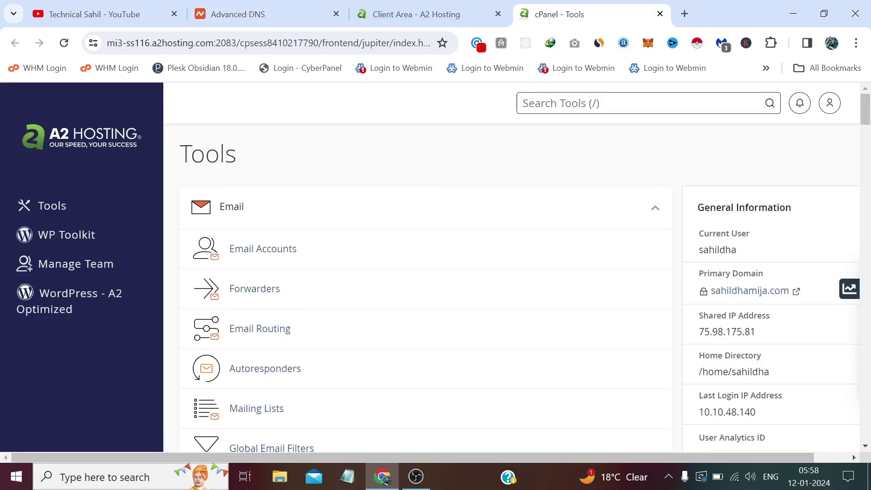
text(subd)
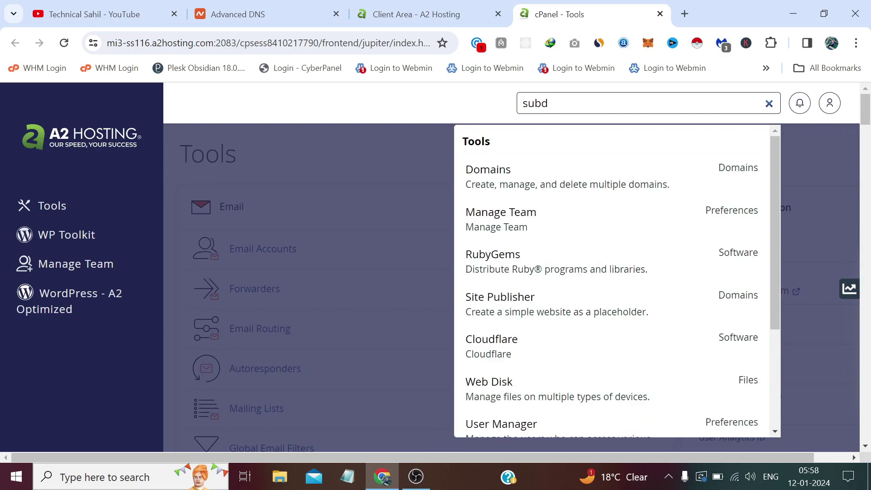
click(621, 169)
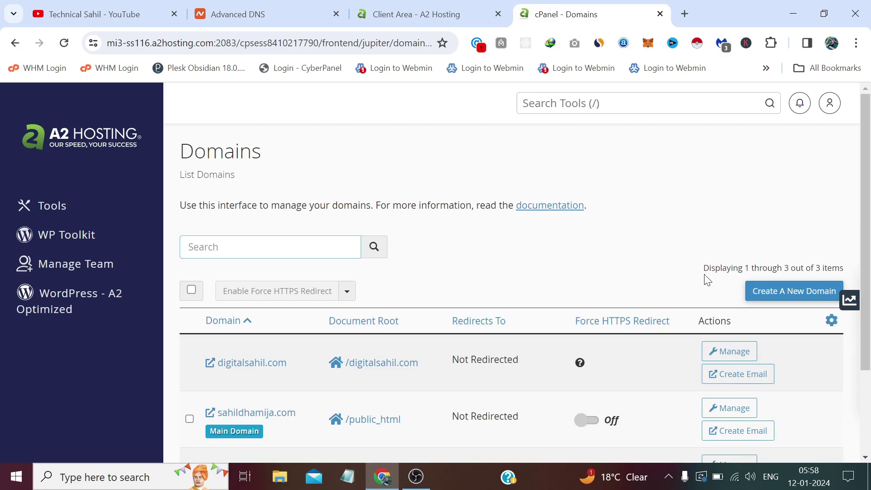
Step: Create domain mohit.digitalsahil.com with its own document root, then select its name in the success message
click(788, 291)
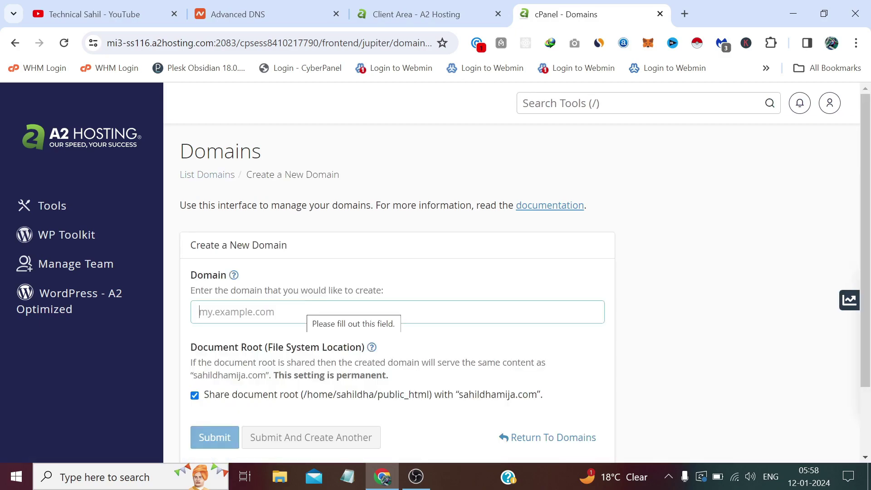
text(mohit.d)
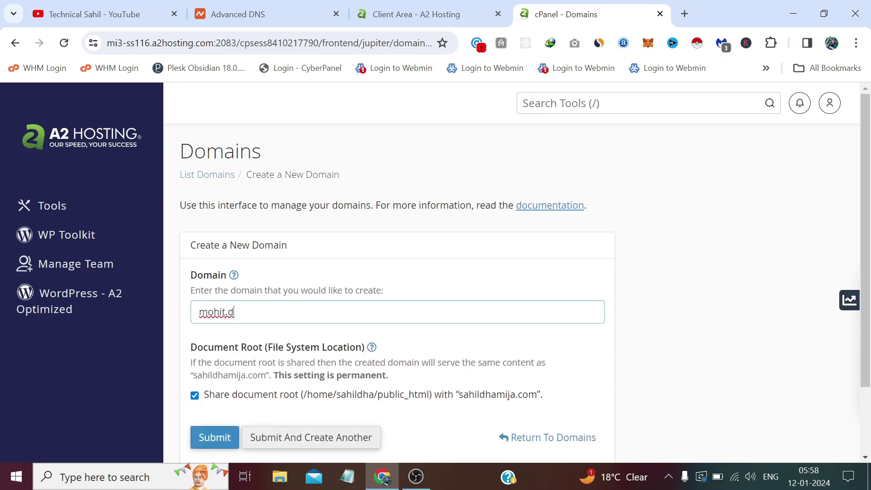
text(igitalsahil.com)
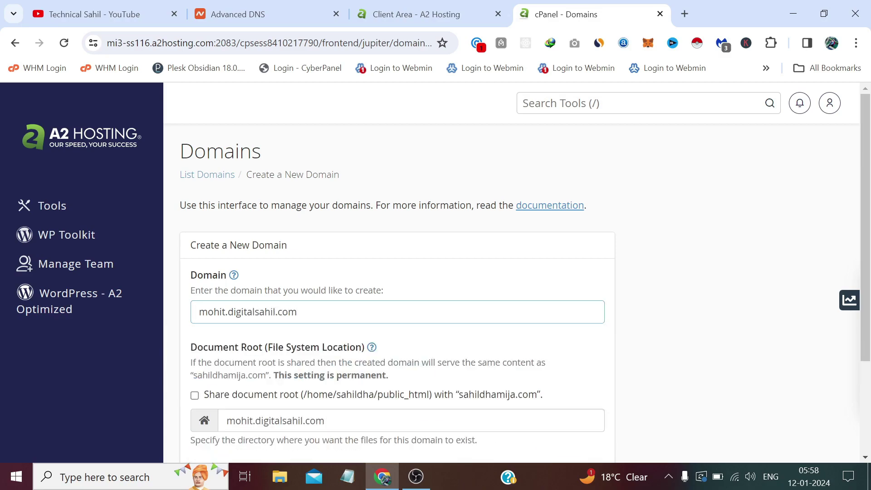
click(748, 235)
scroll(751, 234, down, 1)
scroll(749, 234, down, 1)
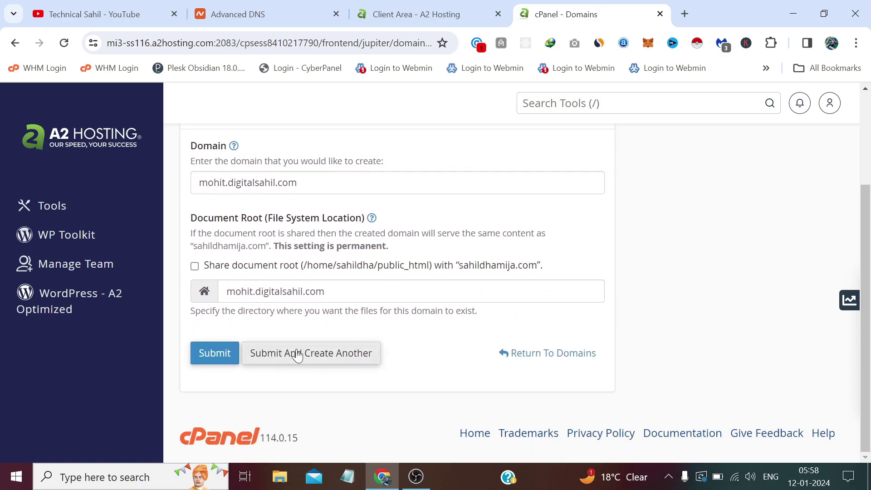
click(223, 355)
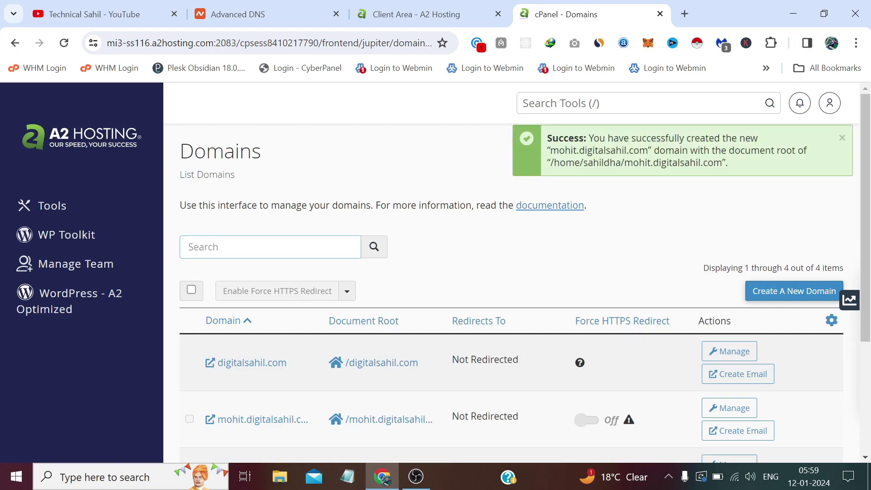
drag(648, 150, 552, 151)
right_click(559, 154)
Step: Copy mohit.digitalsahil.com and load it in an incognito window, which returns 403 Forbidden
click(596, 168)
click(646, 216)
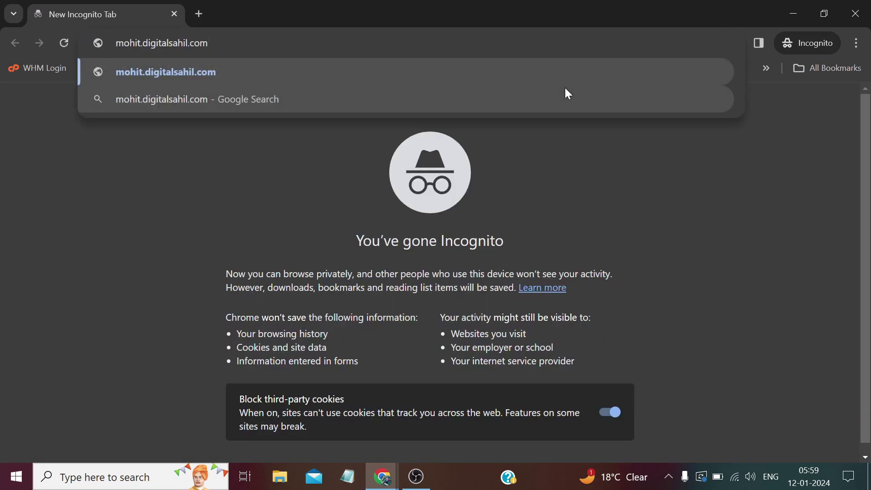
key(Return)
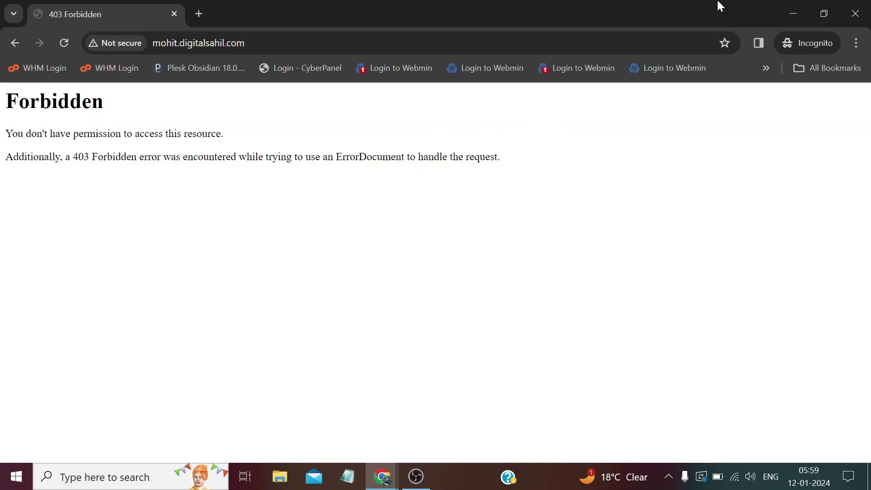
Step: Minimize the incognito window and return to the cPanel Tools home page
click(785, 6)
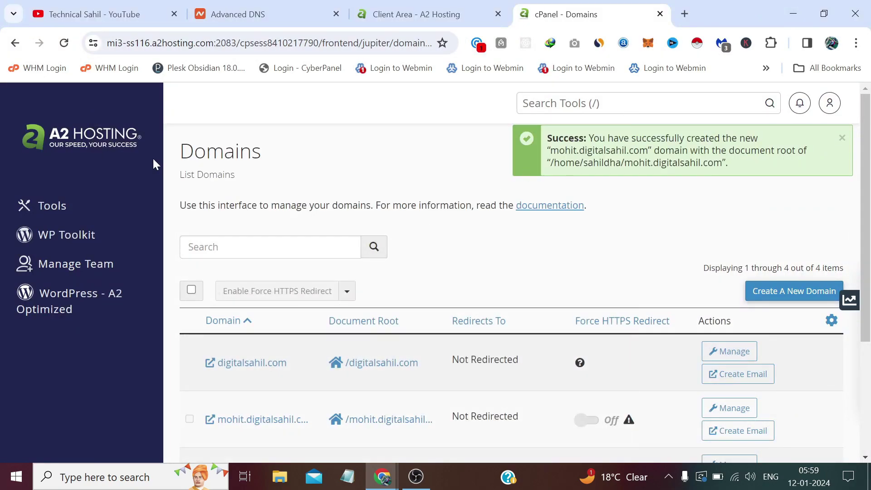
click(124, 145)
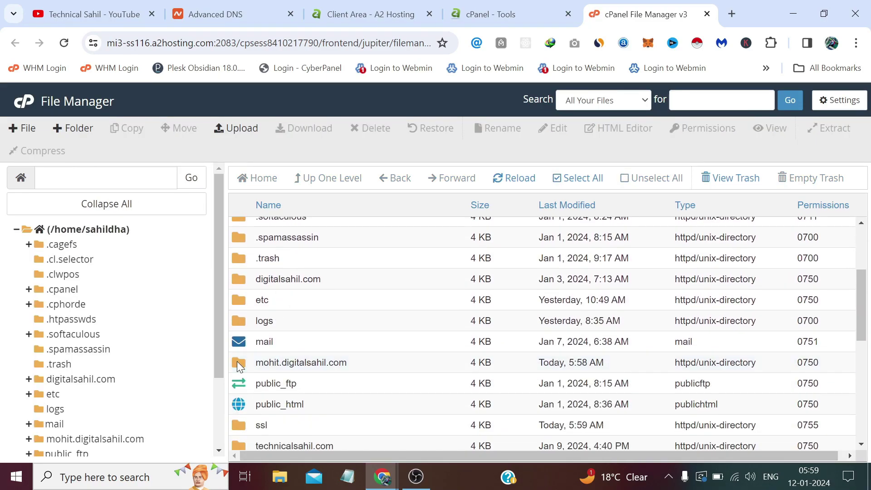
Step: Create index.php inside the mohit.digitalsahil.com folder and select the new file
double_click(239, 365)
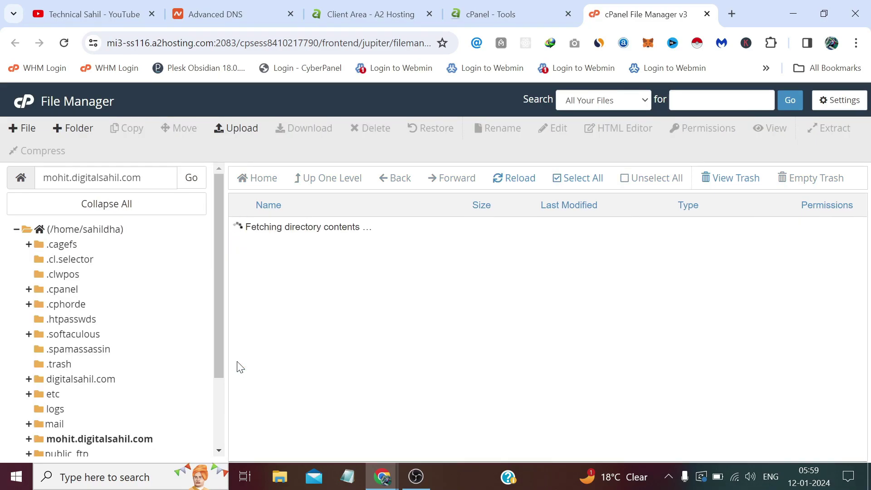
click(26, 130)
text(ind)
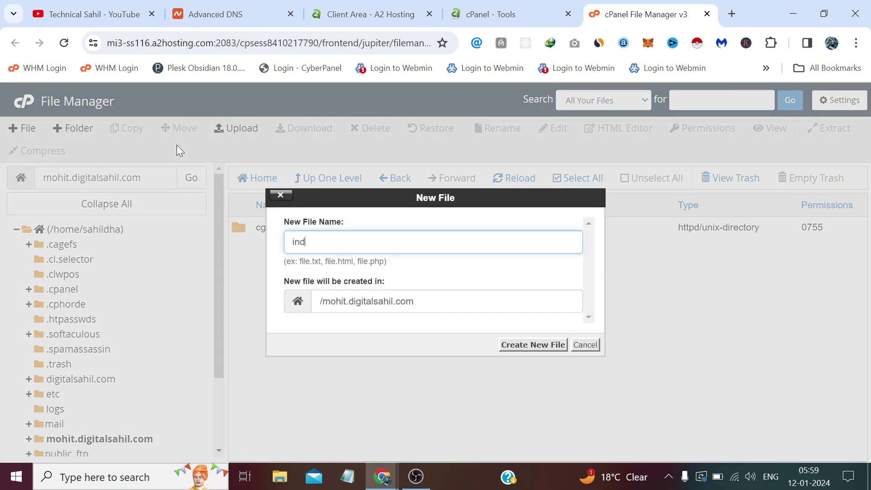
text(ex.php)
click(561, 343)
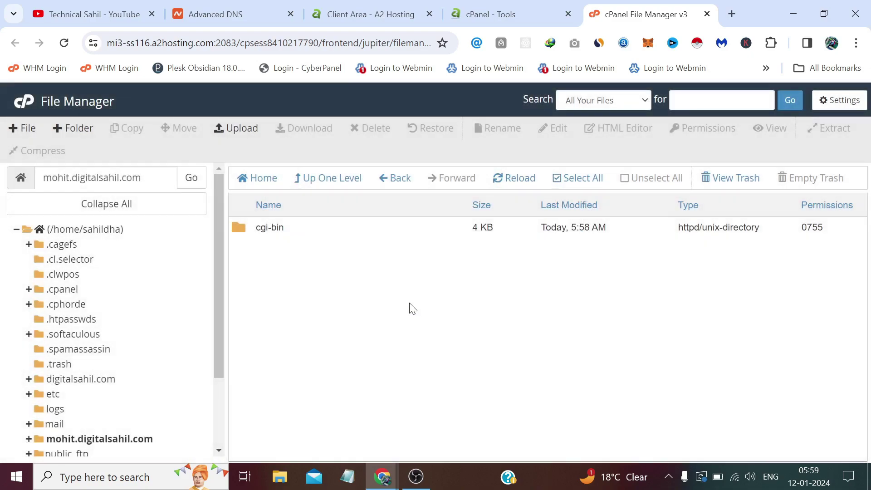
click(239, 246)
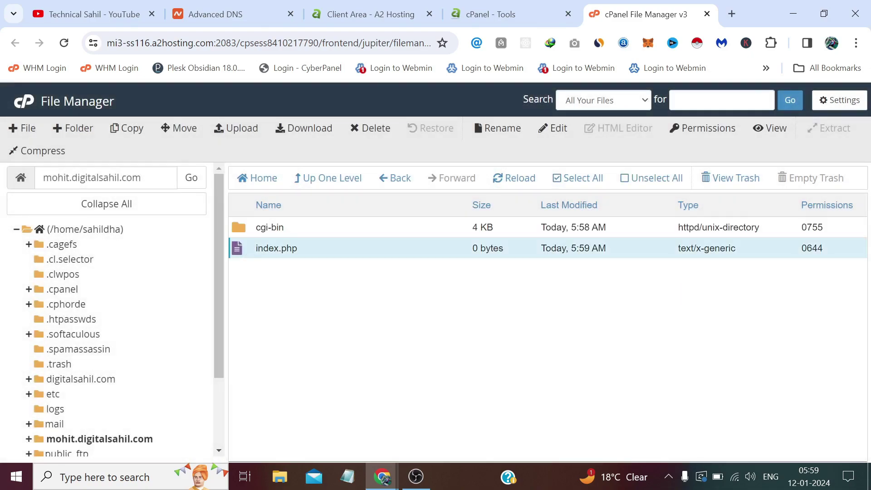
Step: Open index.php in the editor and write <?php echo "subdomain"; ?>
click(552, 136)
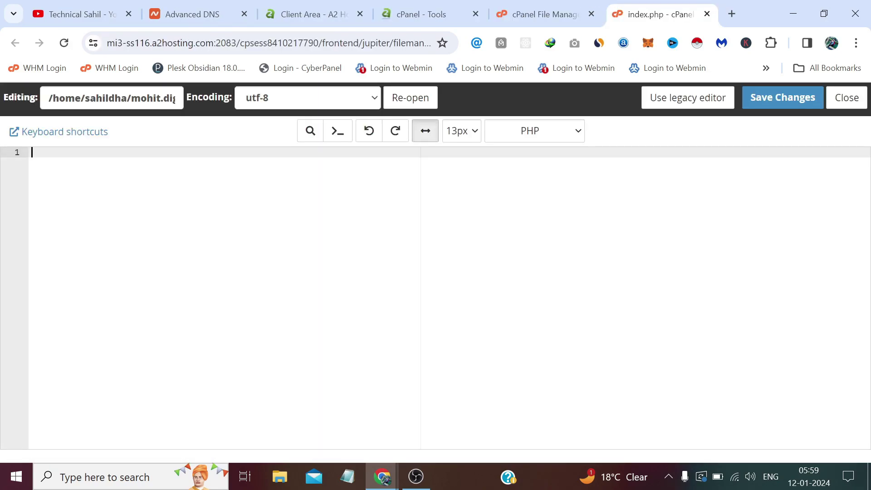
text(<?)
text(php ?)
text(>)
key(Left)
key(Left)
key(Return)
key(Return)
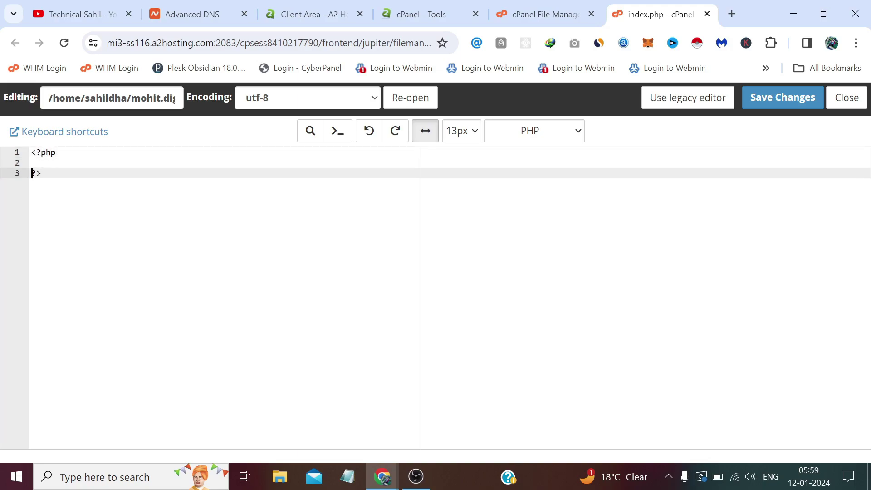
key(Up)
text(echo ")
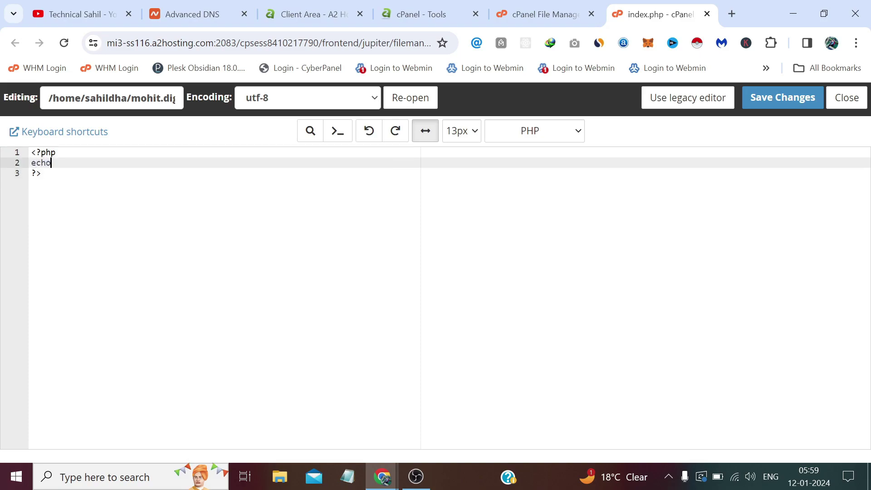
key(Right)
text(;)
key(Left)
key(Left)
text(subdomain)
Step: Save the changes to index.php and switch to the incognito browser window
drag(105, 162, 61, 164)
key(Down)
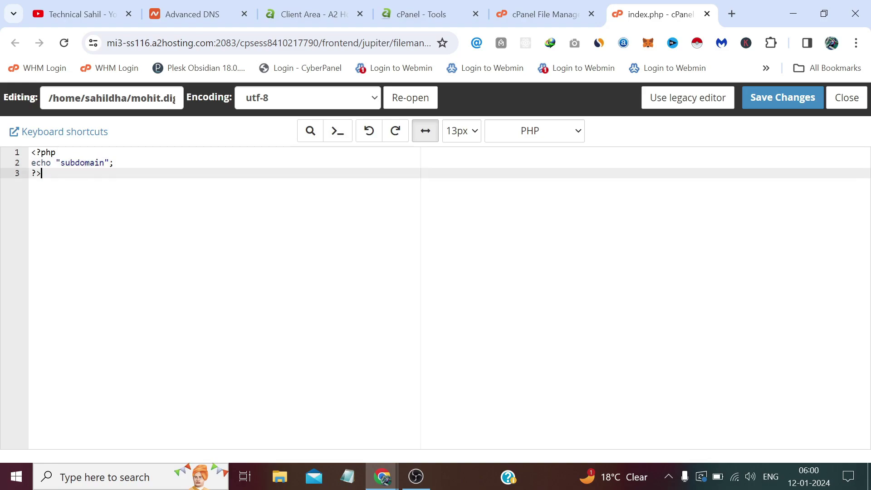
click(771, 93)
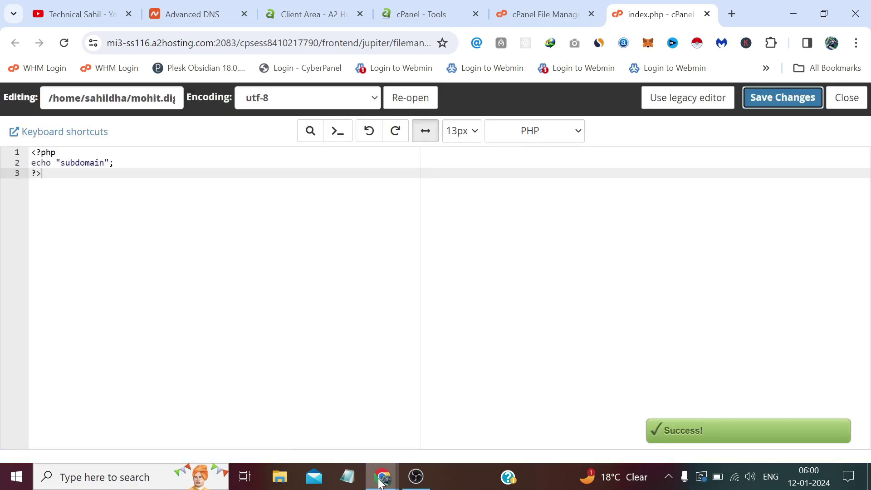
key(alt+Tab)
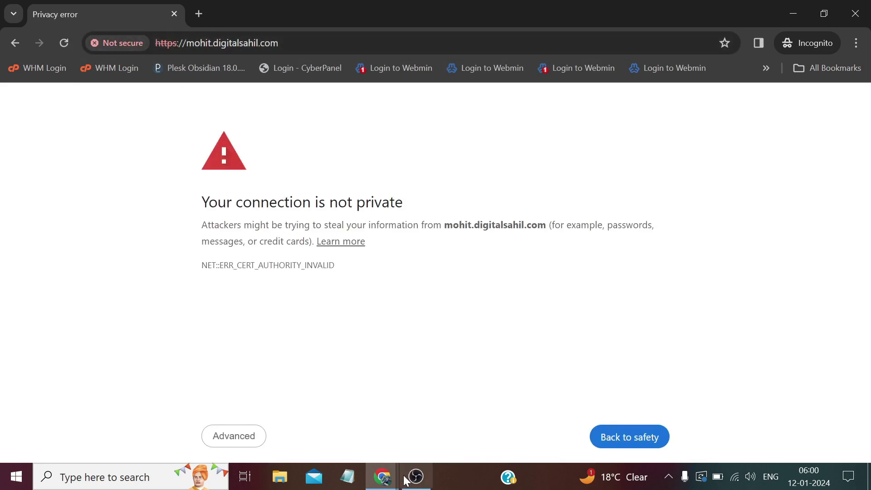
Step: Go back from the incognito window to the cPanel window and its Tools page
mouse_move(387, 488)
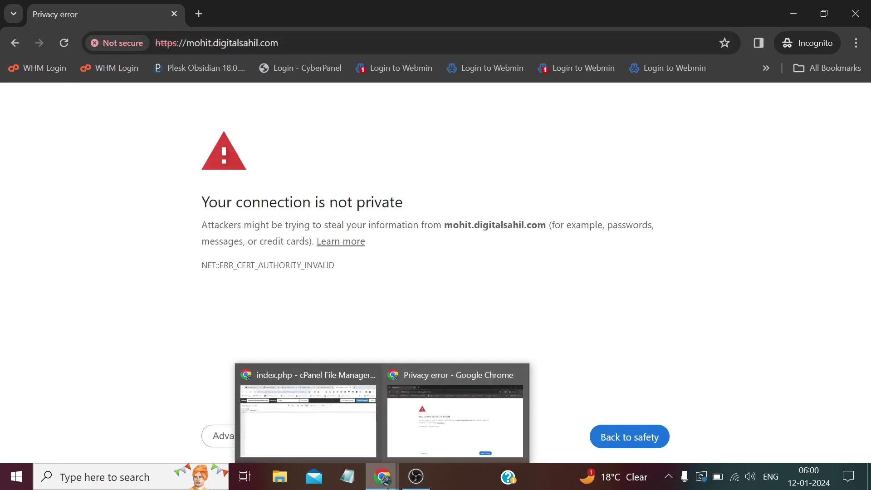
click(330, 445)
click(440, 6)
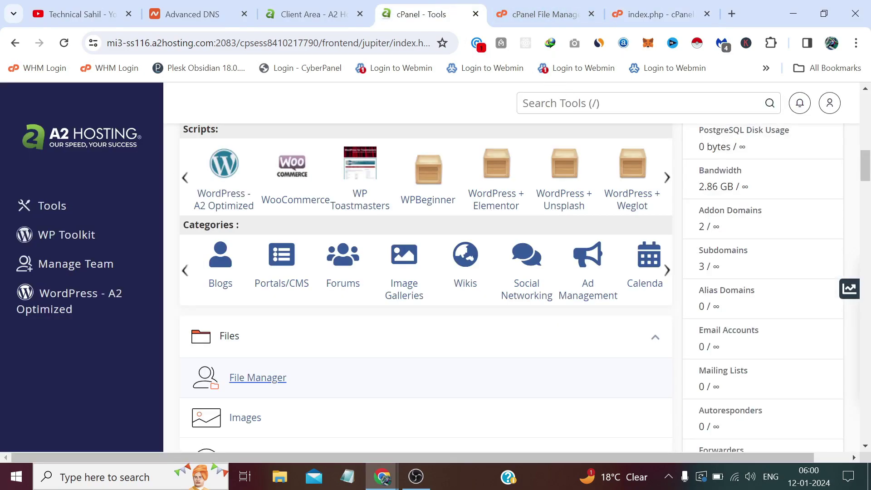
Step: Search 'ssl' to open SSL/TLS Status and find mohit.digitalsahil.com's self-signed certificate row
click(635, 103)
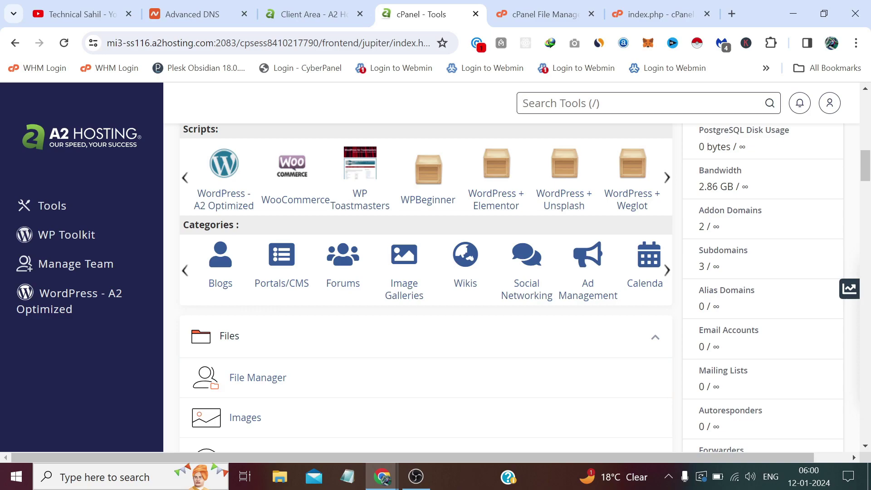
text(ssl)
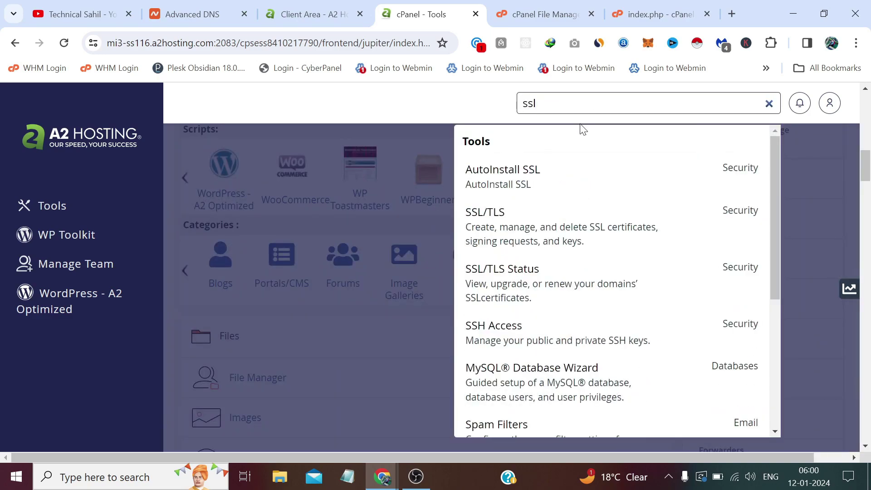
click(517, 262)
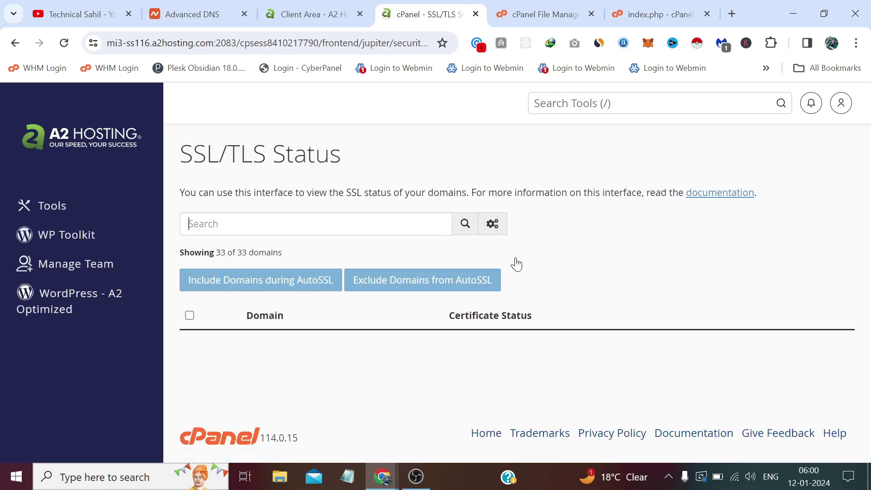
scroll(516, 263, down, 7)
scroll(515, 263, down, 1)
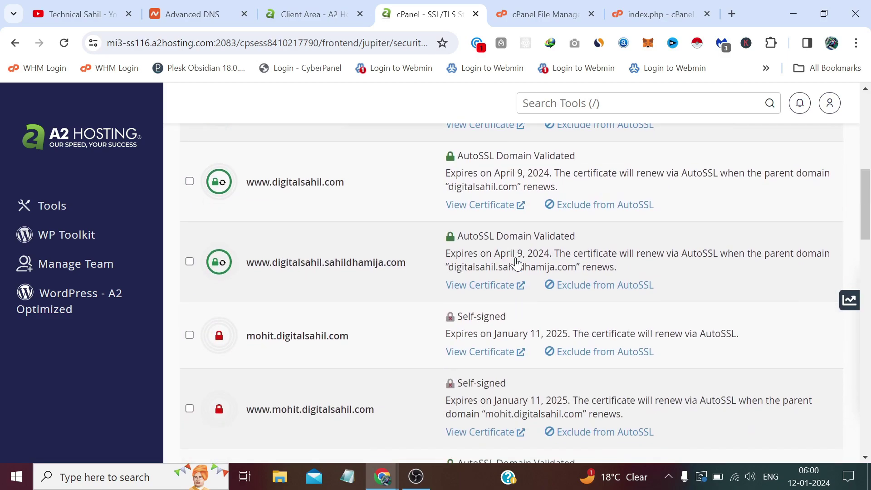
Step: Select mohit.digitalsahil.com and run AutoSSL on it
click(189, 335)
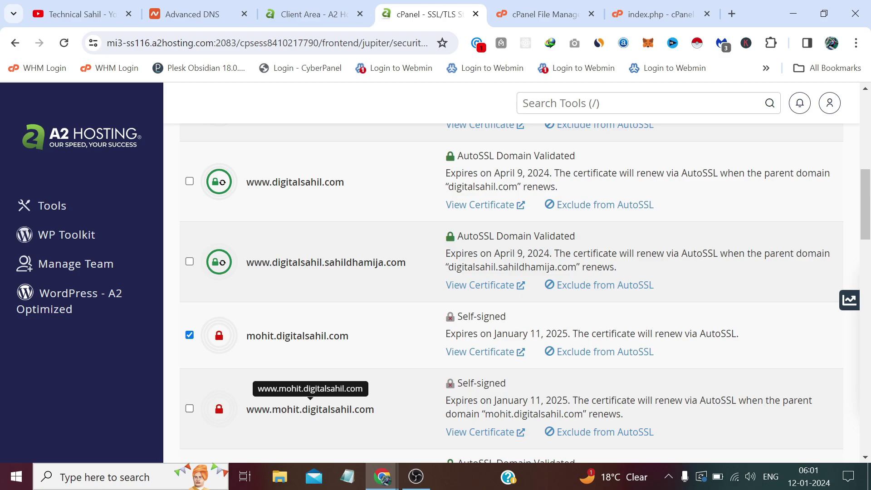
scroll(297, 358, up, 10)
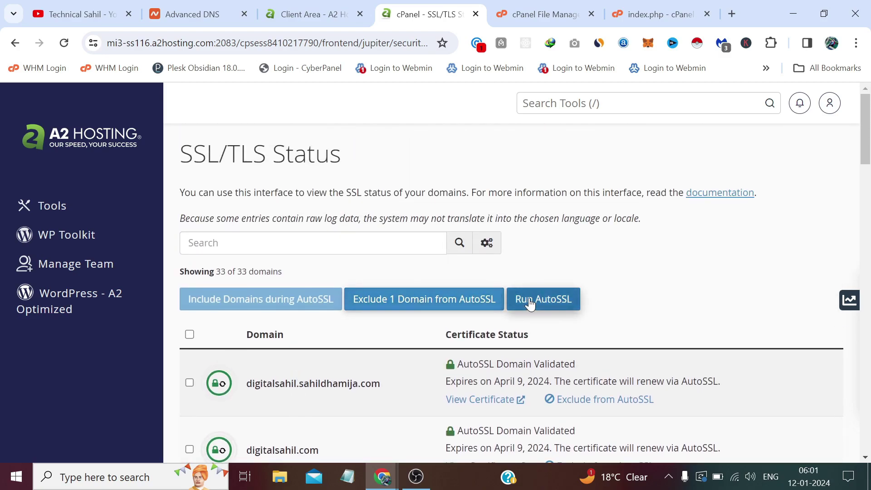
scroll(330, 344, down, 7)
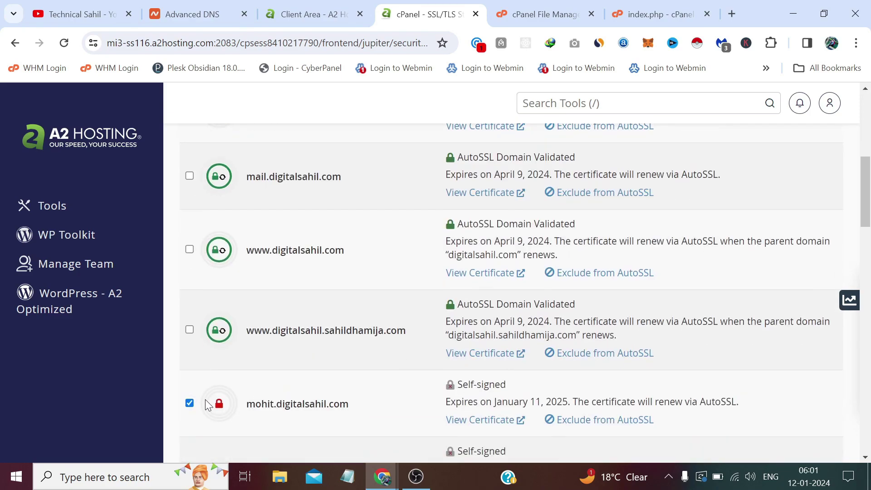
scroll(667, 220, up, 4)
click(558, 164)
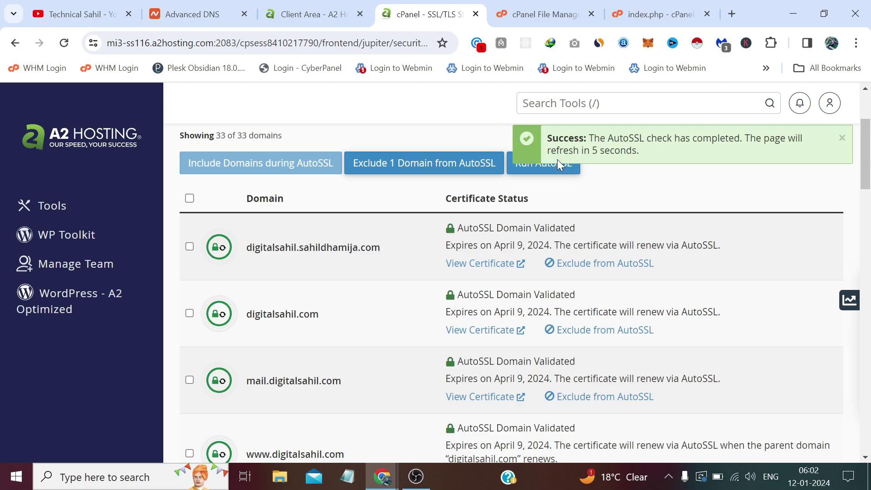
Step: Close the old Chrome incognito window
click(388, 482)
click(414, 426)
click(860, 5)
Step: Load mohit.digitalsahil.com in a new incognito window via paste and go
click(856, 43)
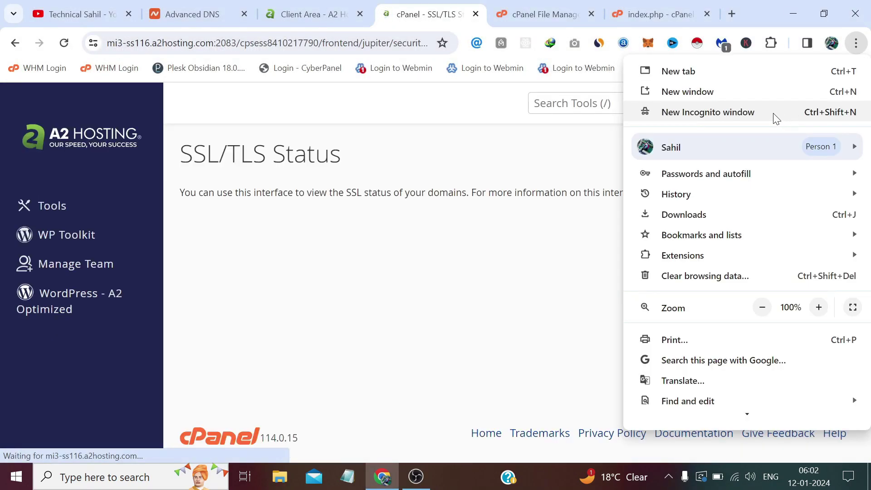
click(775, 113)
right_click(259, 42)
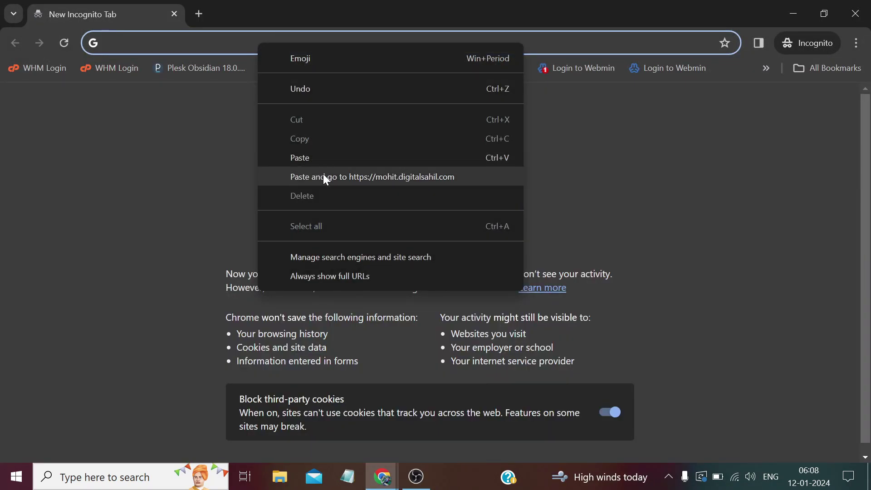
click(325, 176)
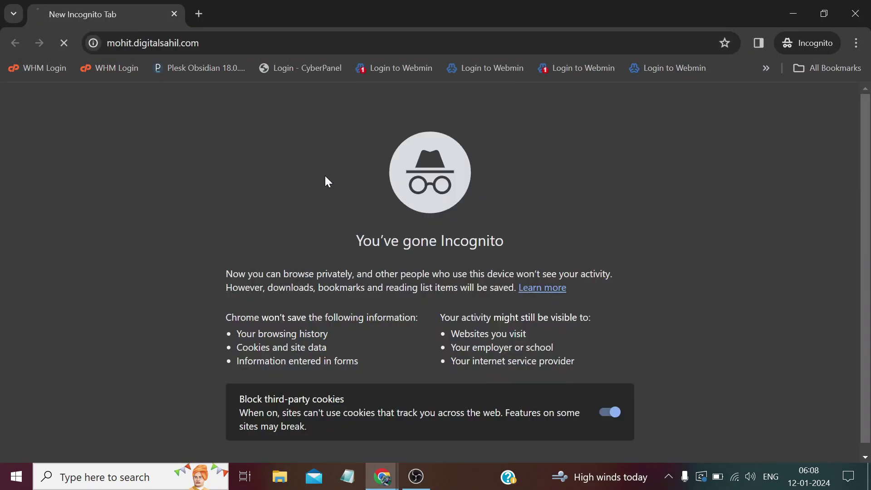